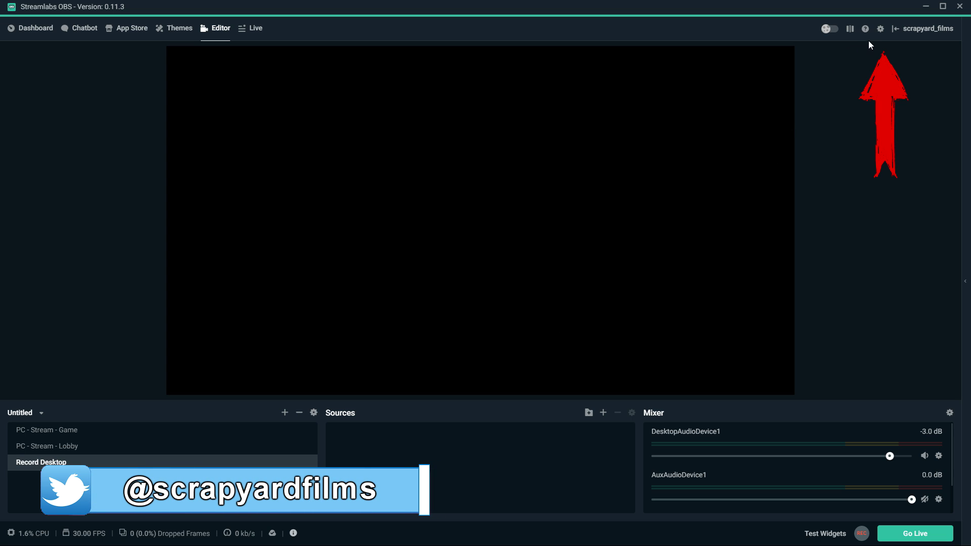
Step: Open Settings on the Video page showing 1920x1080 base, 1280x720 output, Lanczos, 30 FPS
{"action": "left_click", "coordinate": [881, 32]}
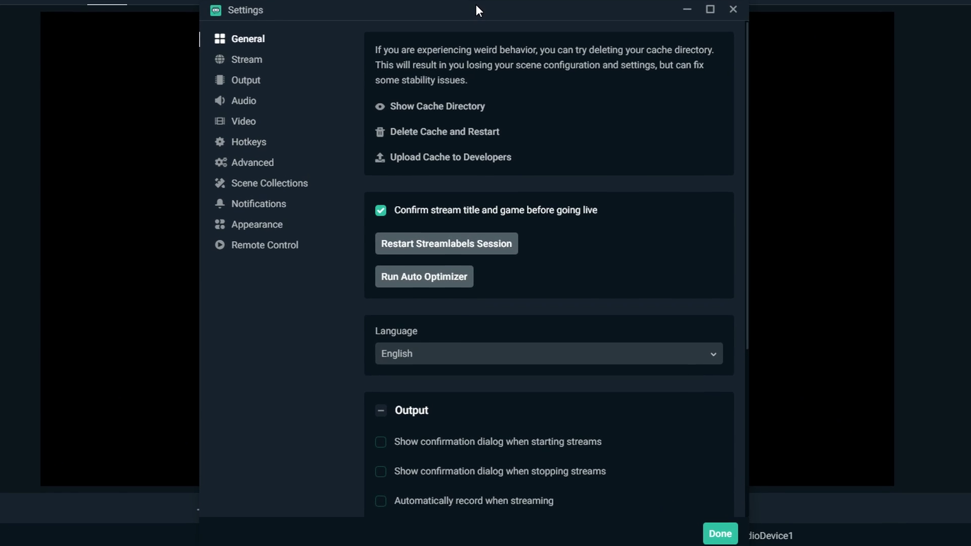
{"action": "left_click", "coordinate": [267, 125]}
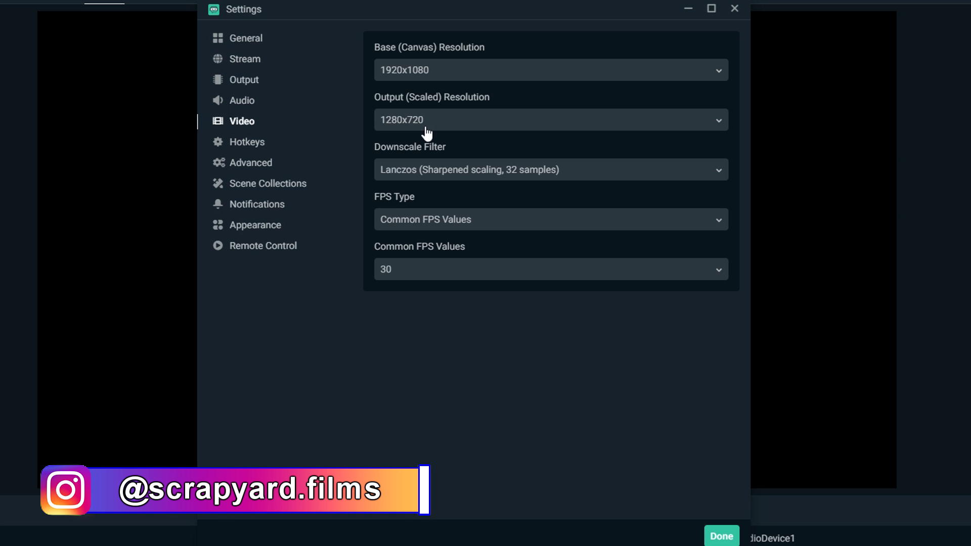
Step: Set base resolution to 1280x720, downscale filter to Bilinear, and Common FPS Values to 30
{"action": "left_click", "coordinate": [718, 73]}
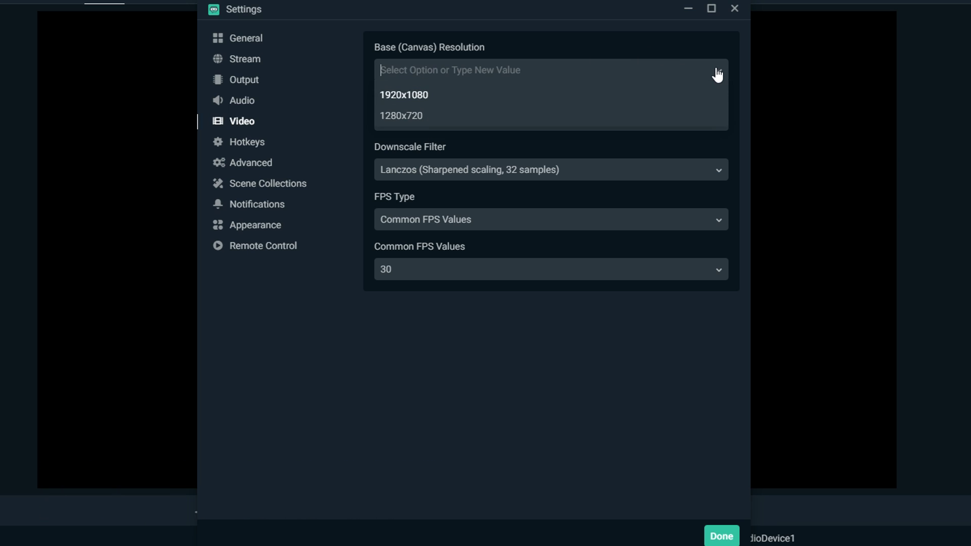
{"action": "left_click", "coordinate": [415, 120]}
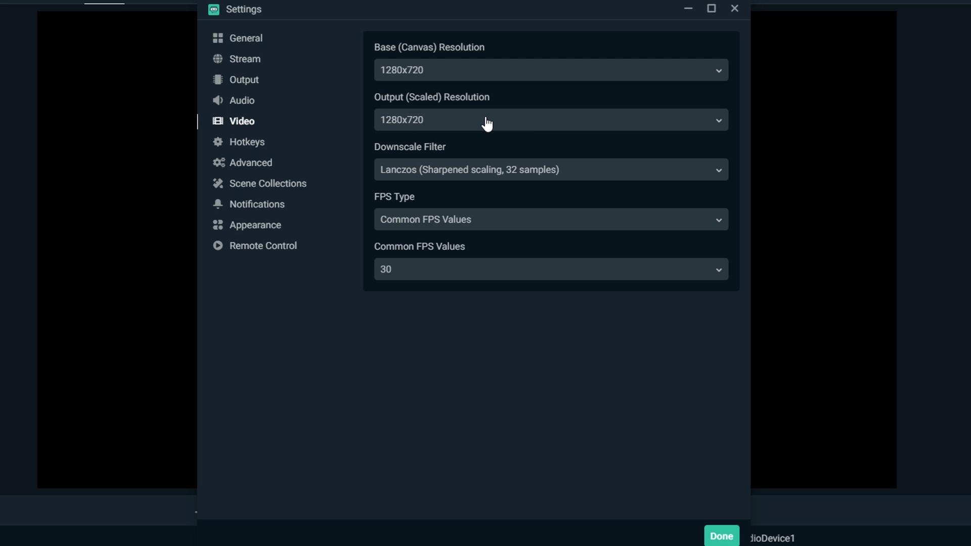
{"action": "left_click", "coordinate": [658, 173]}
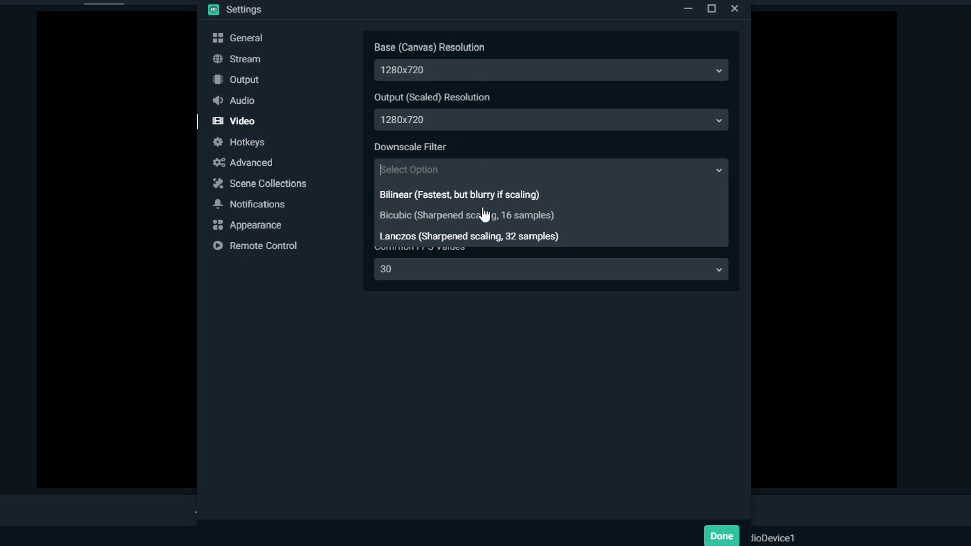
{"action": "left_click", "coordinate": [438, 196]}
{"action": "left_click", "coordinate": [514, 221]}
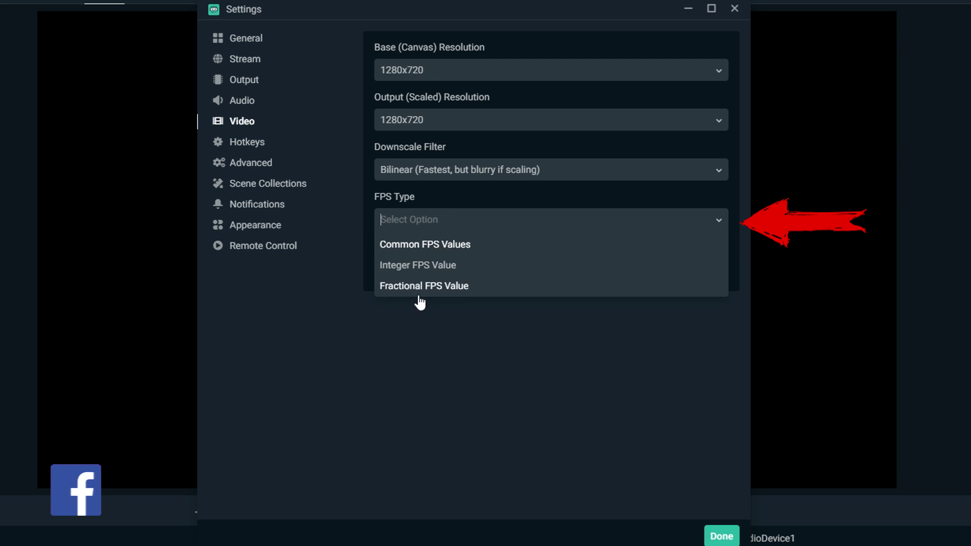
{"action": "left_click", "coordinate": [439, 245]}
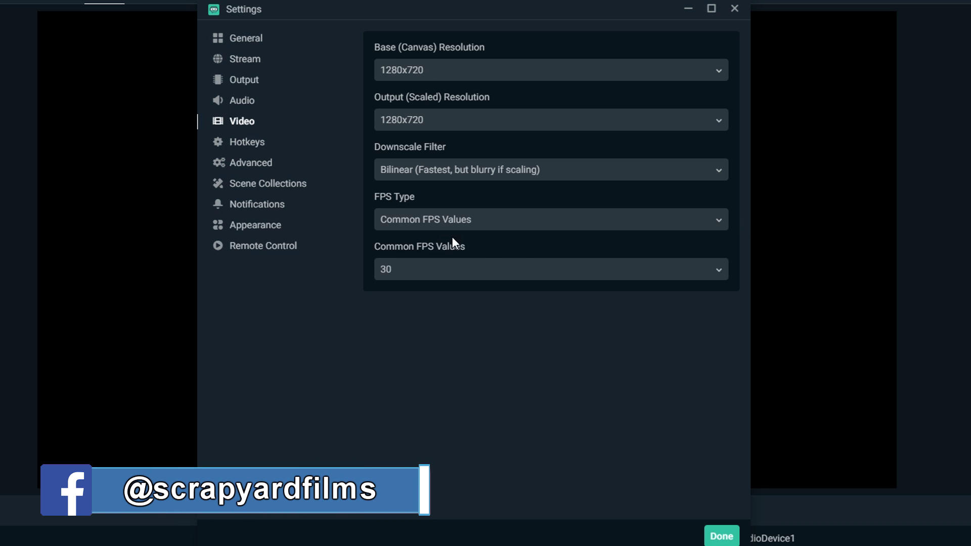
{"action": "left_click", "coordinate": [594, 260]}
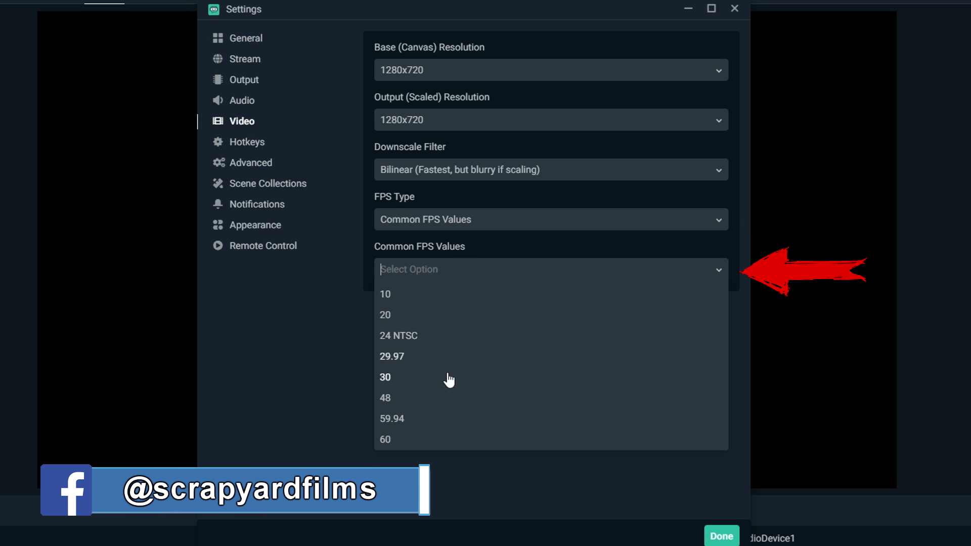
{"action": "left_click", "coordinate": [433, 380]}
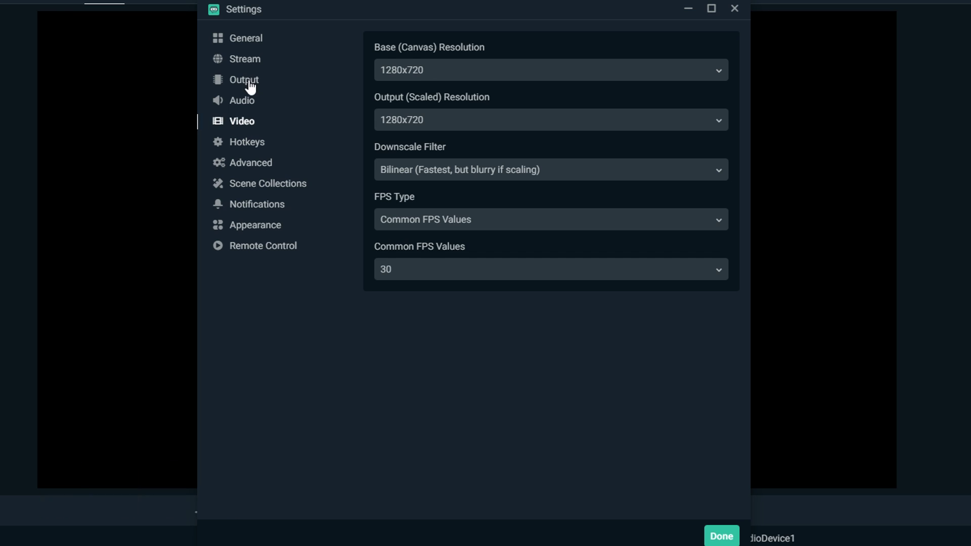
Step: Review the Output page's streaming audio track choices and bring up Advanced Audio Settings
{"action": "left_click", "coordinate": [248, 84]}
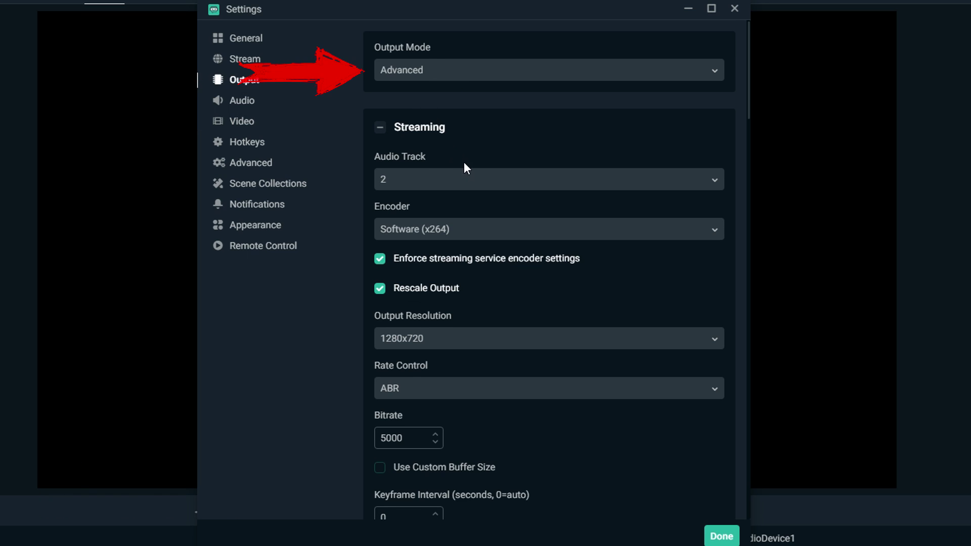
{"action": "scroll", "coordinate": [463, 161], "scroll_direction": "down", "scroll_amount": 1}
{"action": "left_click", "coordinate": [461, 120]}
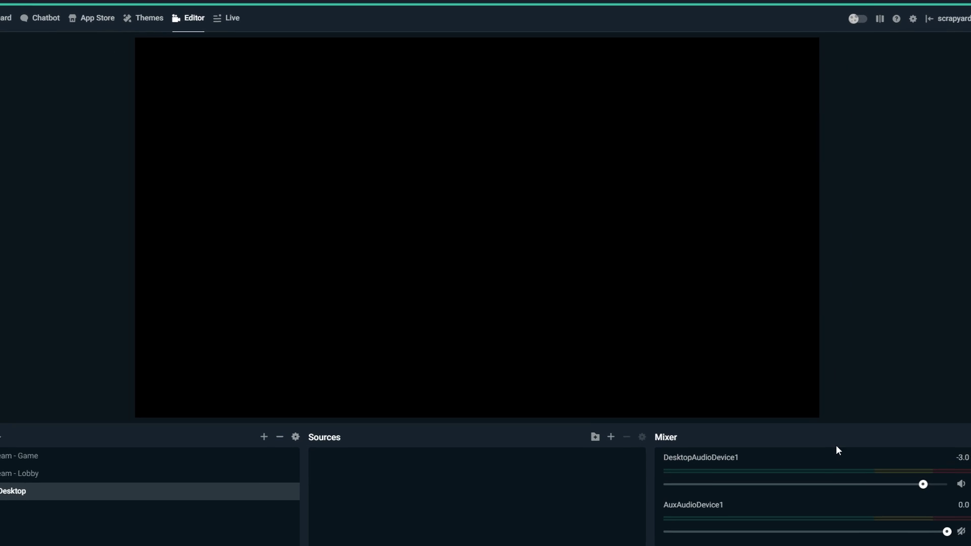
{"action": "scroll", "coordinate": [816, 501], "scroll_direction": "down", "scroll_amount": 2}
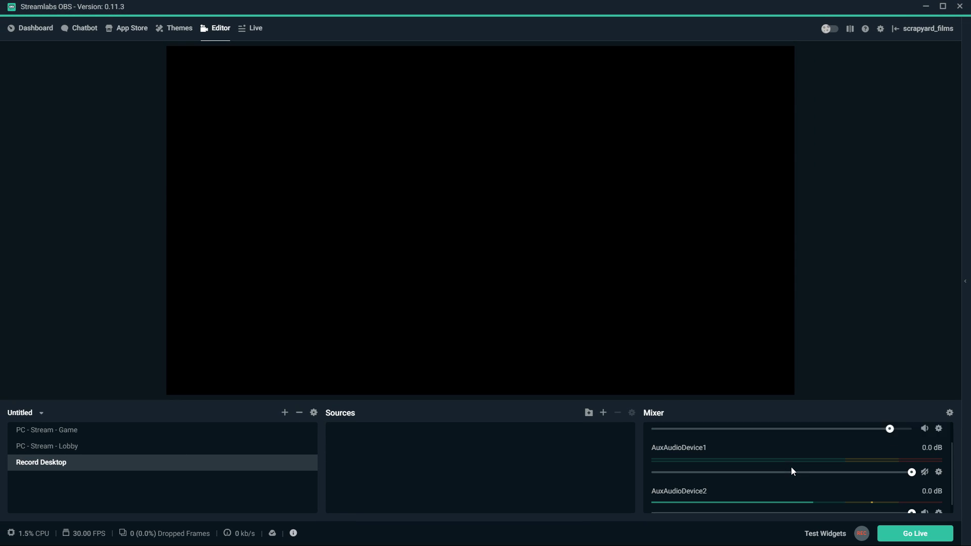
{"action": "scroll", "coordinate": [792, 471], "scroll_direction": "down", "scroll_amount": 1}
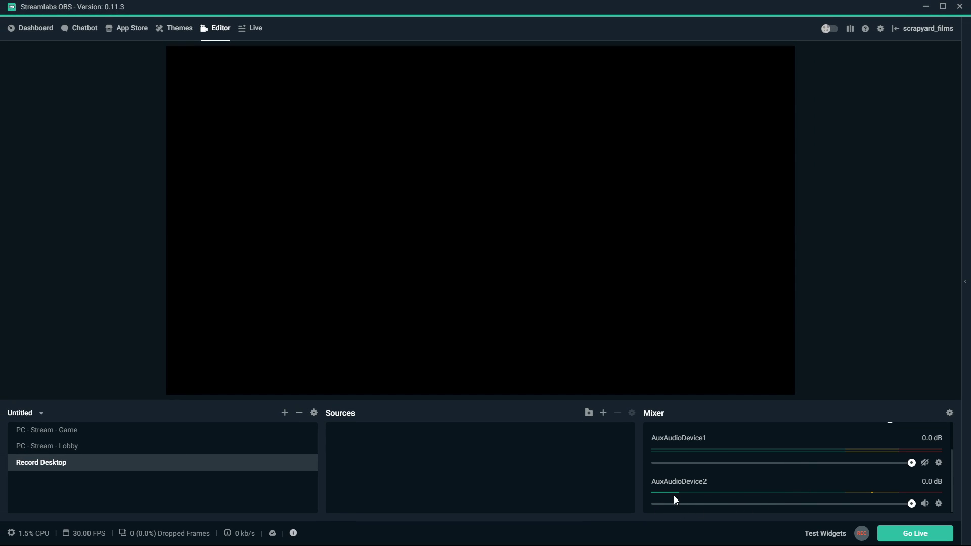
{"action": "scroll", "coordinate": [884, 483], "scroll_direction": "up", "scroll_amount": 2}
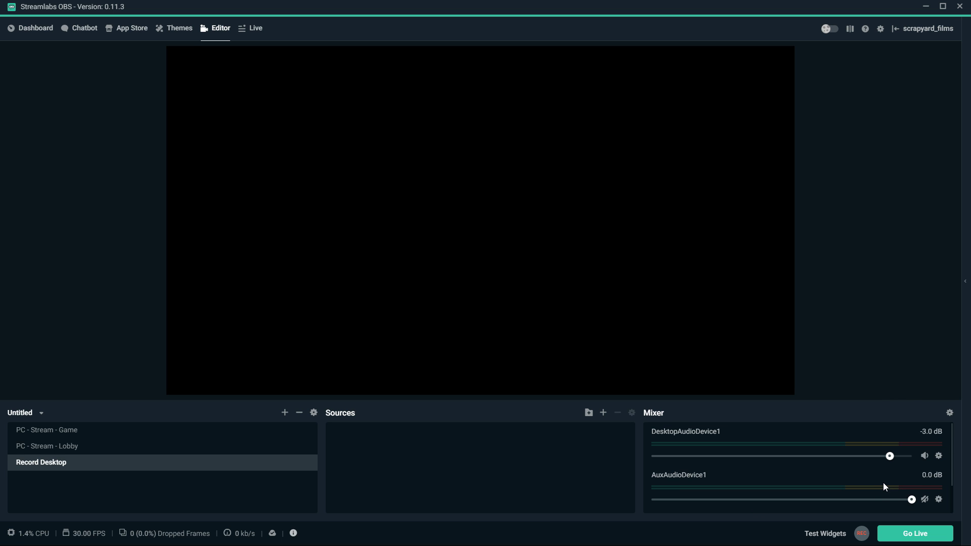
{"action": "left_click", "coordinate": [950, 413]}
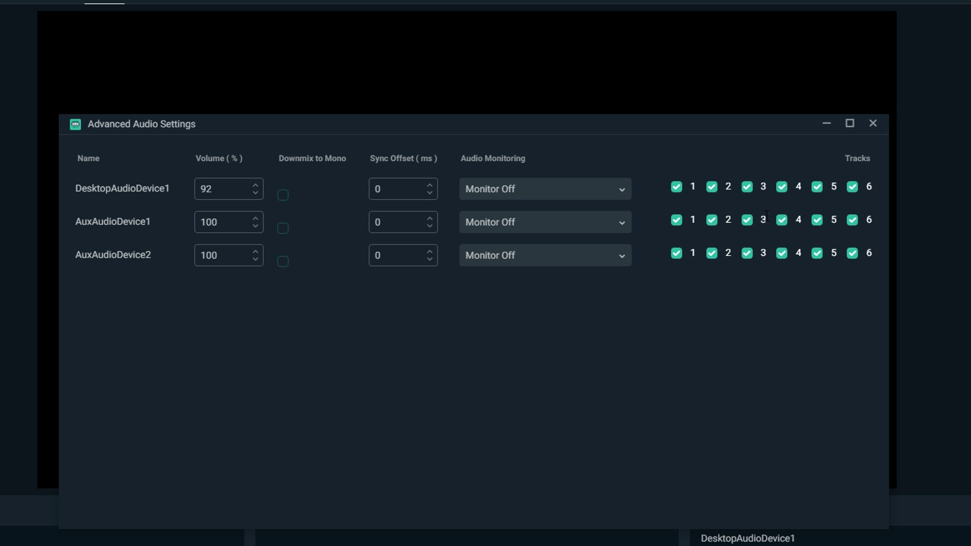
{"action": "left_click", "coordinate": [872, 126]}
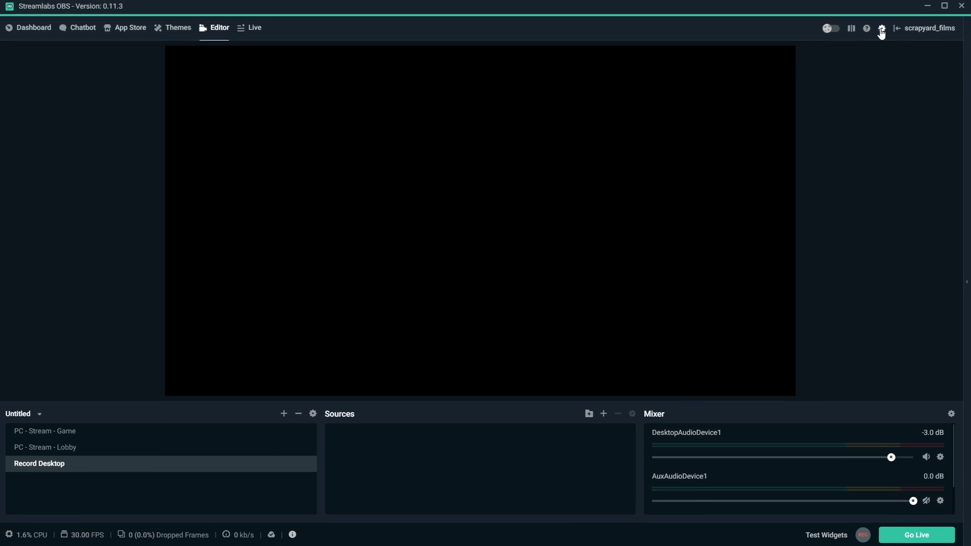
{"action": "left_click", "coordinate": [881, 29]}
Step: Keep streaming audio on track 2 in Output settings and view the available encoders
{"action": "left_click", "coordinate": [323, 125]}
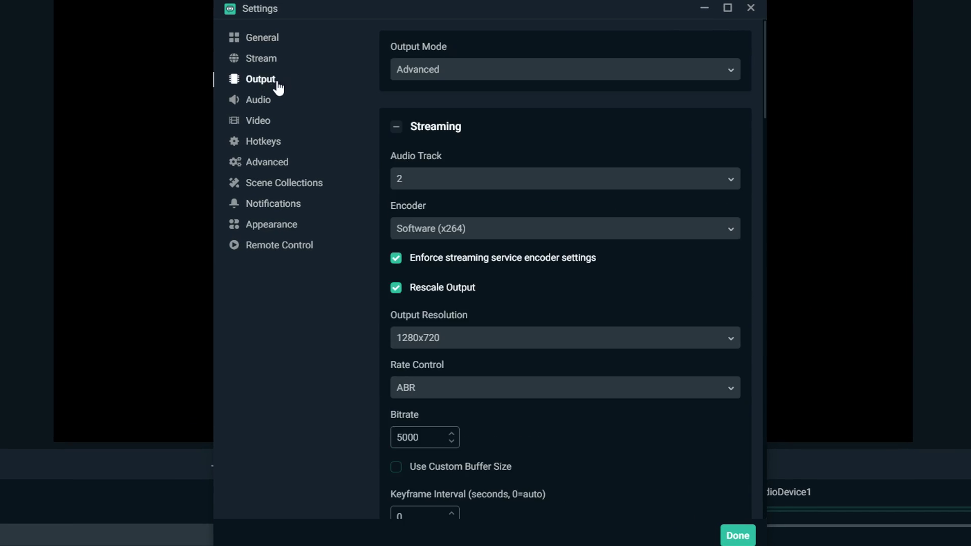
{"action": "left_click", "coordinate": [435, 182]}
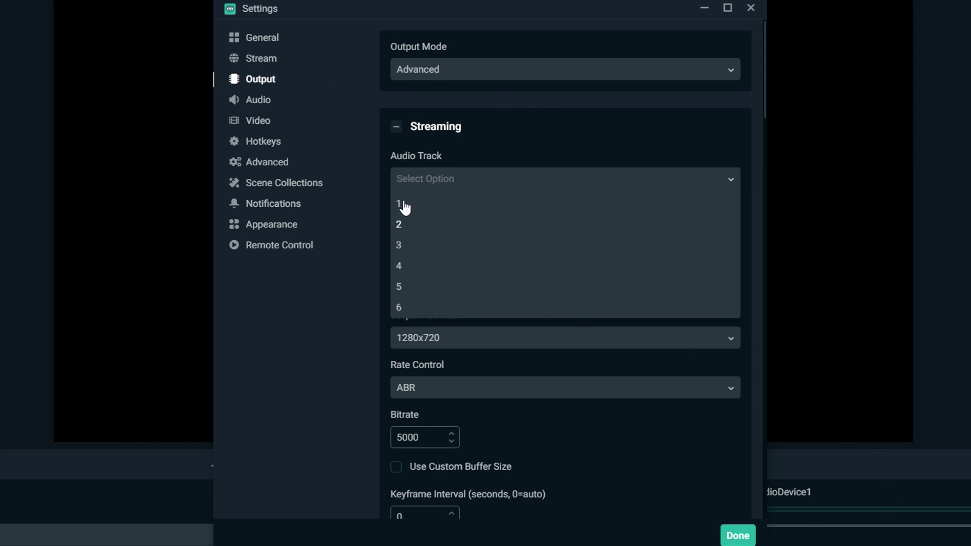
{"action": "left_click", "coordinate": [401, 222]}
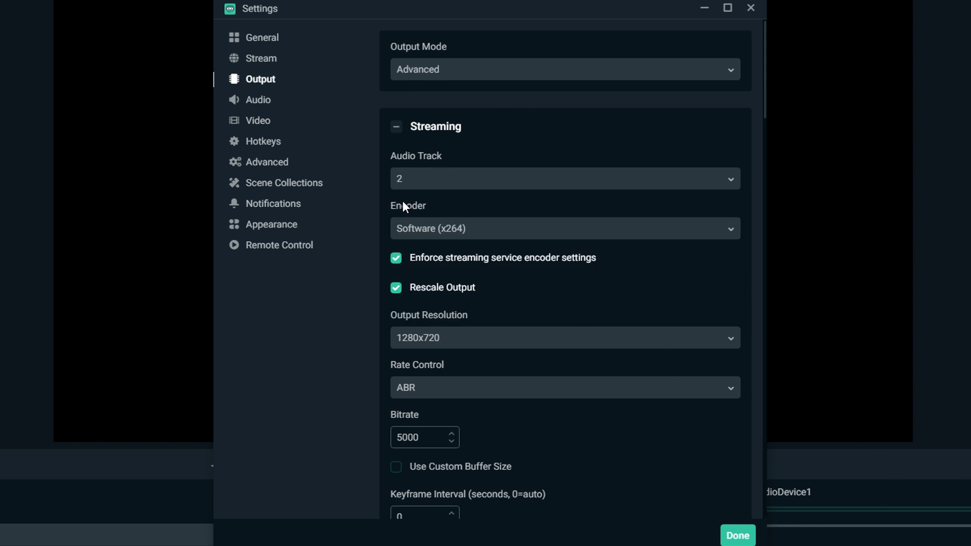
{"action": "left_click", "coordinate": [469, 235]}
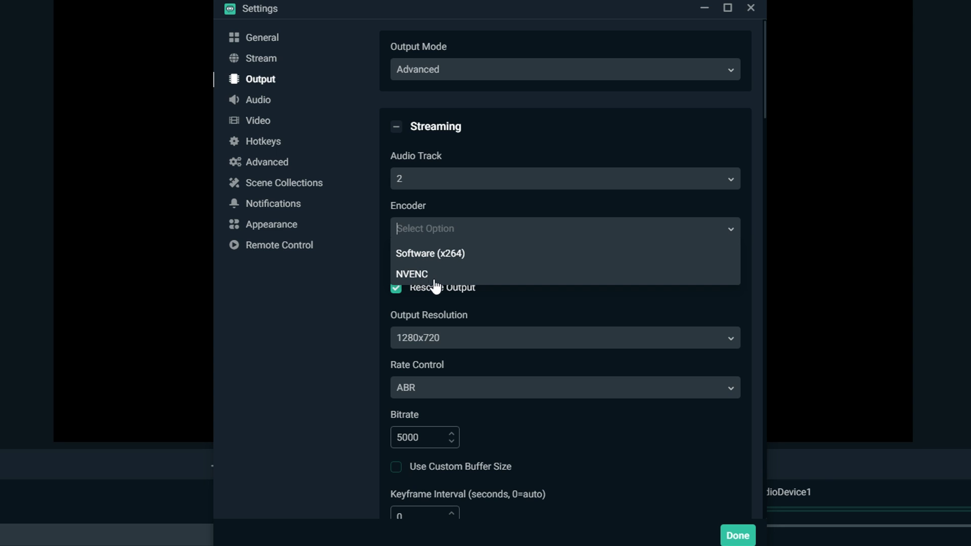
Step: Choose Software (x264) as the streaming encoder and uncheck Rescale Output
{"action": "left_click", "coordinate": [481, 256]}
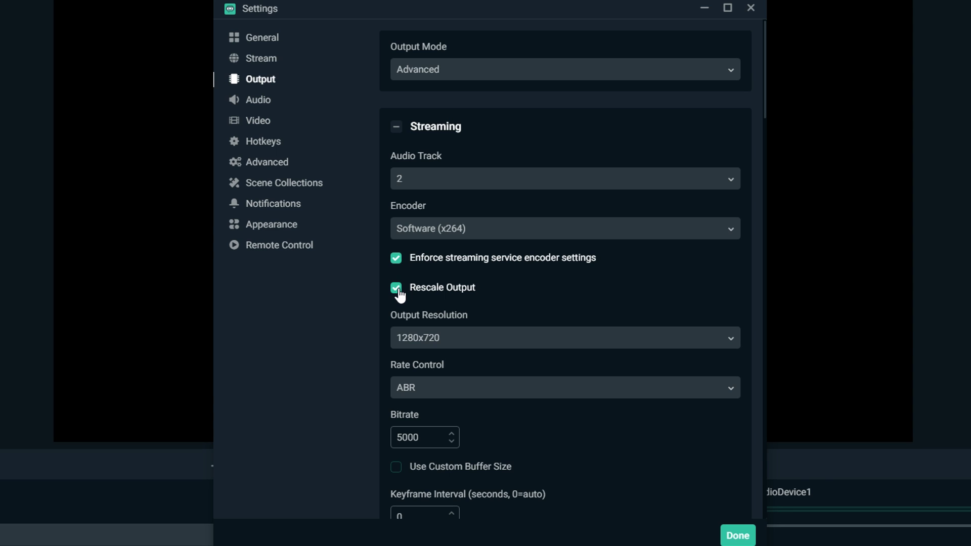
{"action": "scroll", "coordinate": [400, 296], "scroll_direction": "down", "scroll_amount": 3}
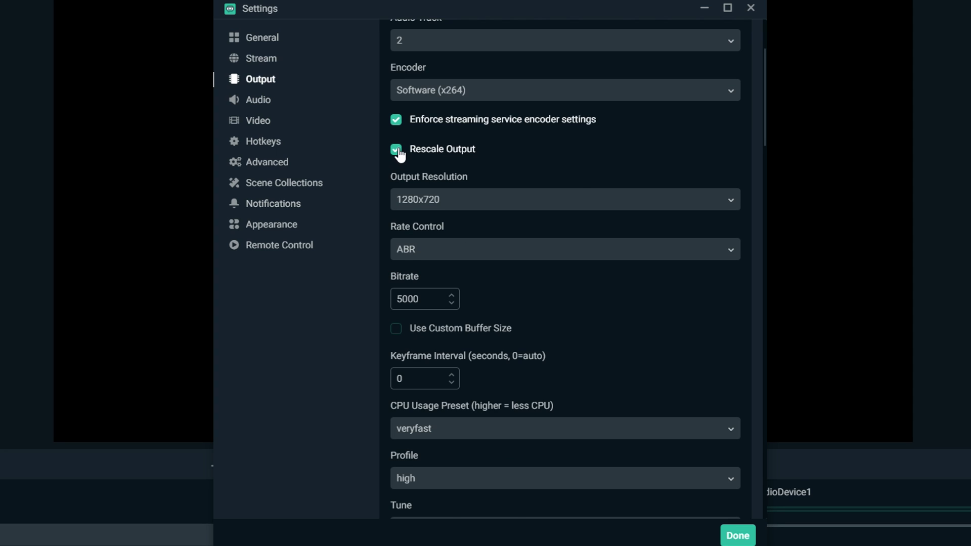
{"action": "left_click", "coordinate": [398, 150]}
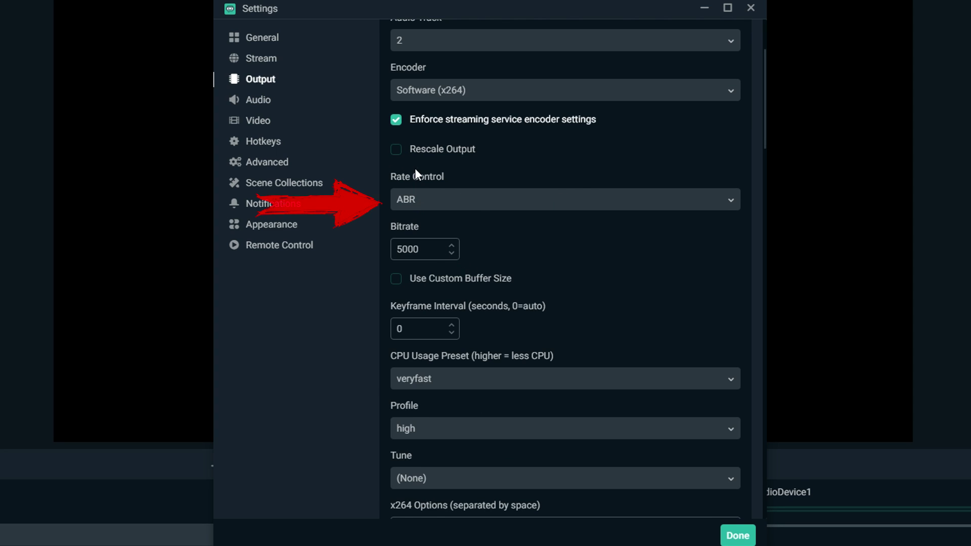
{"action": "left_click", "coordinate": [473, 202]}
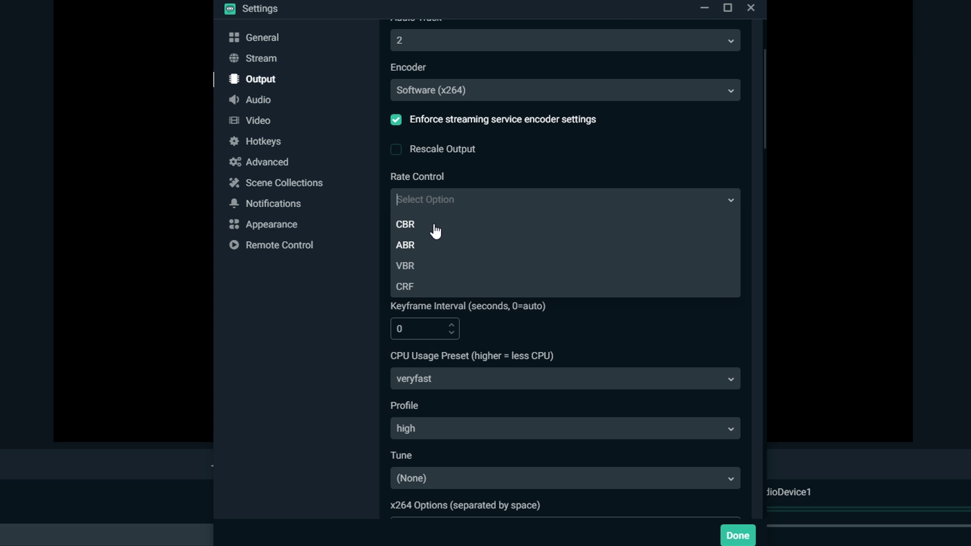
Step: Enter a 2500 bitrate with CBR rate control selected
{"action": "left_click", "coordinate": [405, 225]}
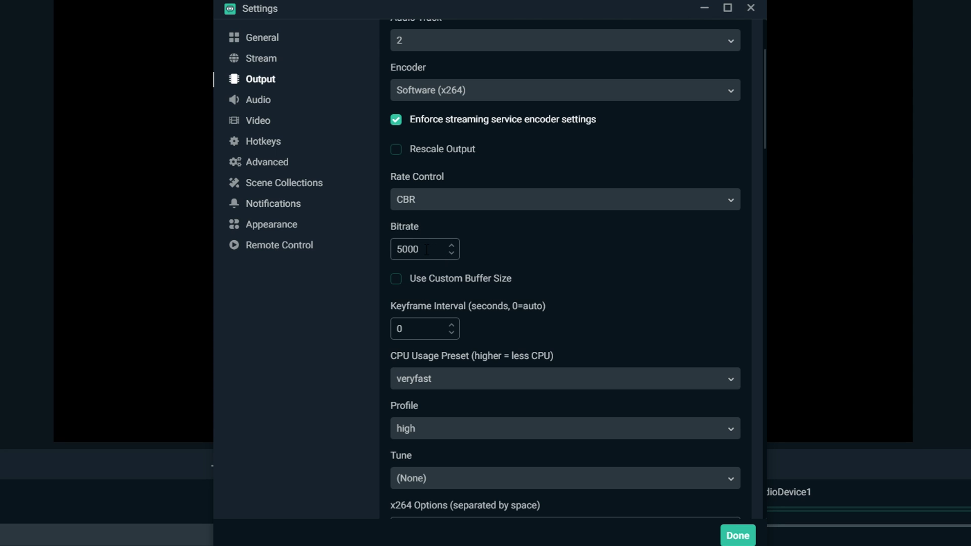
{"action": "left_click_drag", "start_coordinate": [426, 249], "coordinate": [336, 246]}
{"action": "type", "text": "255"}
{"action": "key", "text": "BackSpace"}
{"action": "type", "text": "00"}
Step: Switch the rate control to ABR, then to VBR
{"action": "left_click", "coordinate": [415, 209]}
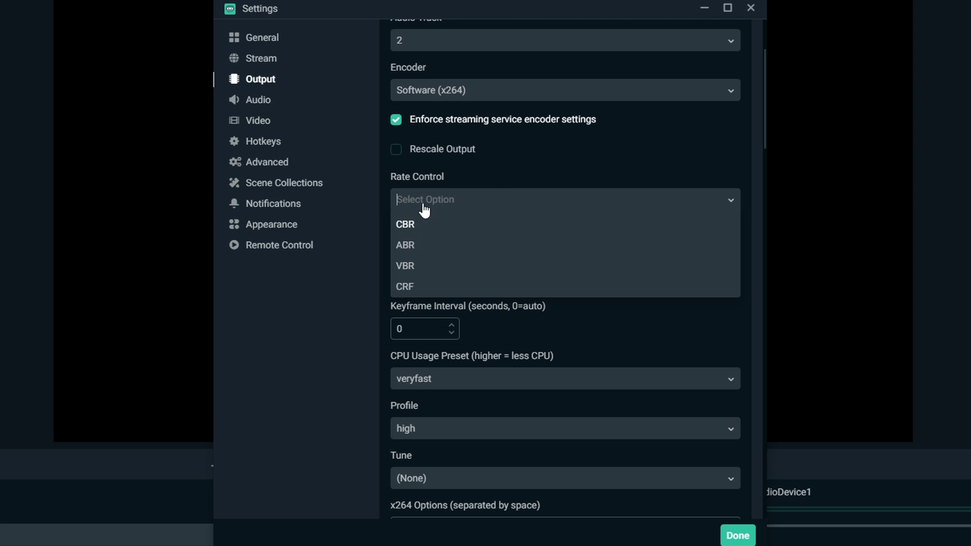
{"action": "left_click", "coordinate": [416, 248]}
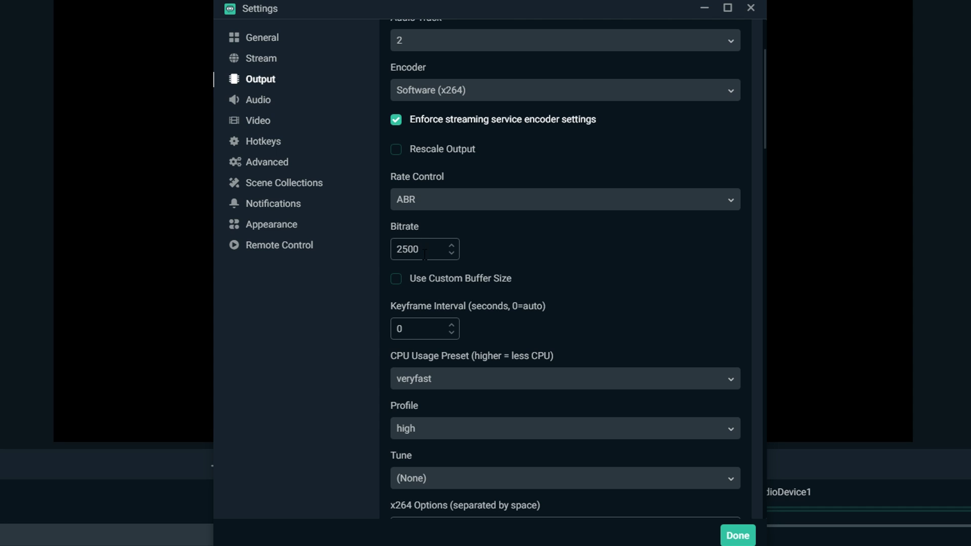
{"action": "left_click", "coordinate": [427, 200]}
{"action": "left_click", "coordinate": [431, 210]}
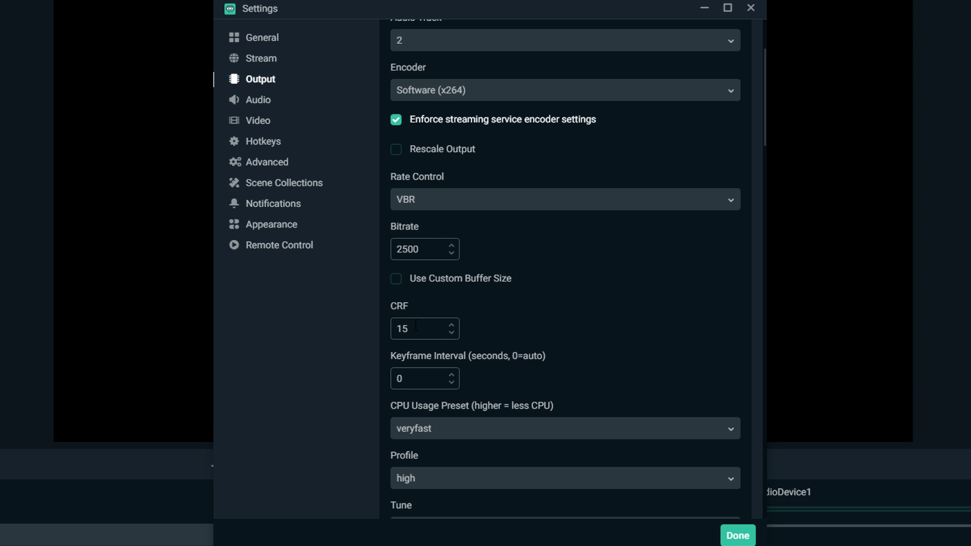
Step: Inspect the CRF value of 15 and switch the rate control to CRF
{"action": "left_click_drag", "start_coordinate": [415, 326], "coordinate": [372, 319]}
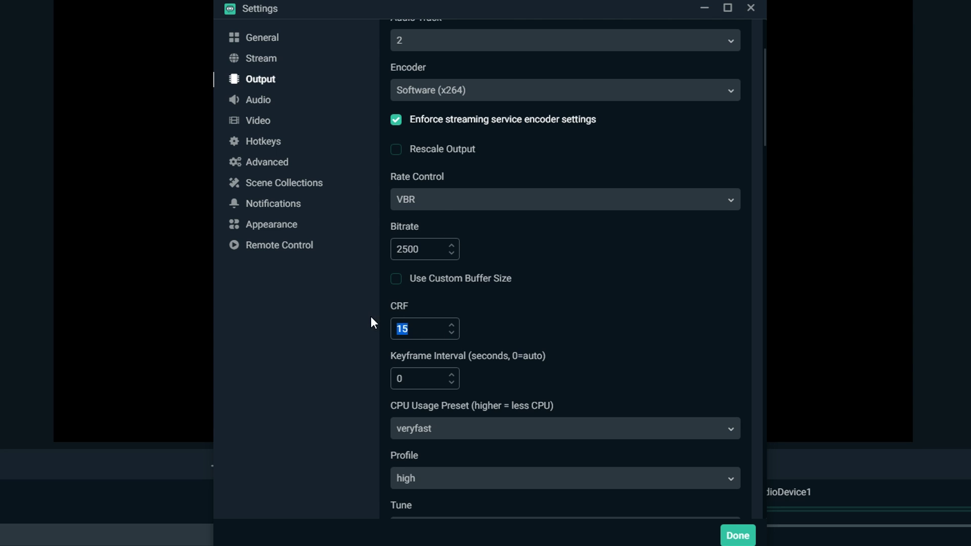
{"action": "left_click_drag", "start_coordinate": [421, 327], "coordinate": [372, 326]}
{"action": "left_click", "coordinate": [425, 332]}
{"action": "left_click", "coordinate": [442, 209]}
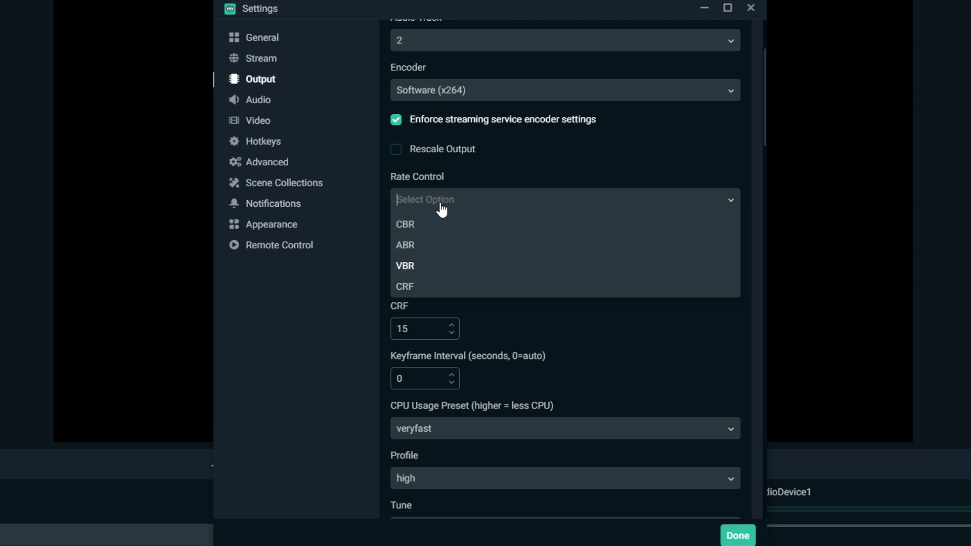
{"action": "left_click", "coordinate": [442, 286]}
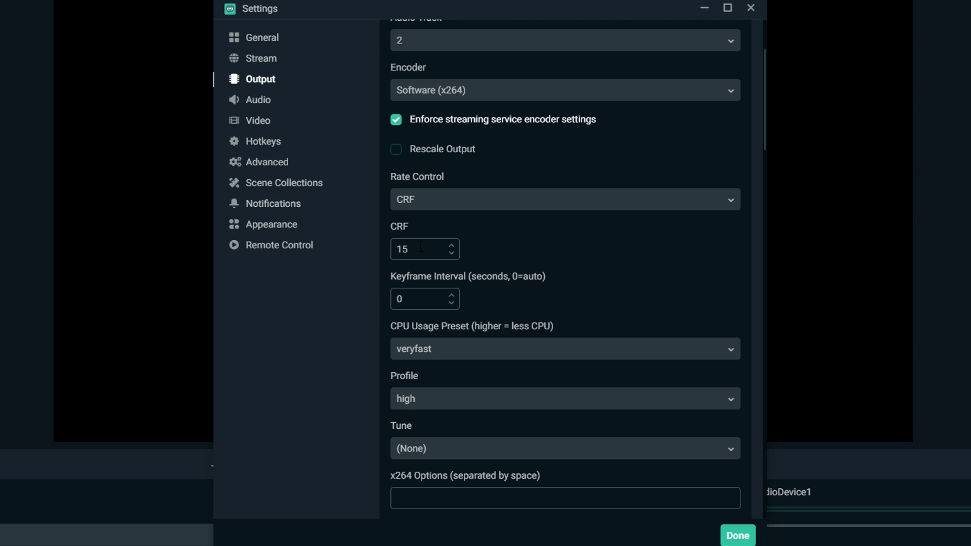
Step: Return rate control to ABR at 2500 bitrate and reach the CPU usage preset list
{"action": "left_click", "coordinate": [413, 203]}
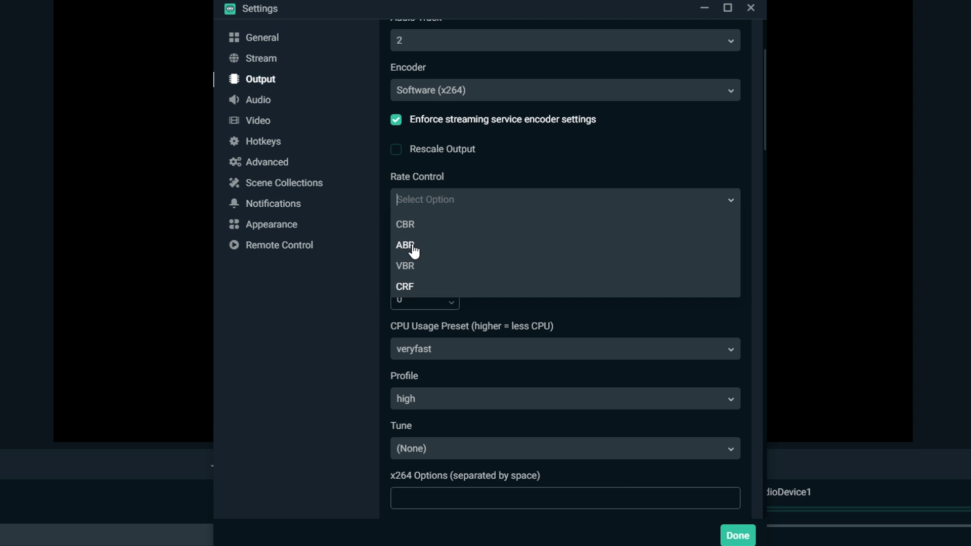
{"action": "left_click", "coordinate": [450, 248]}
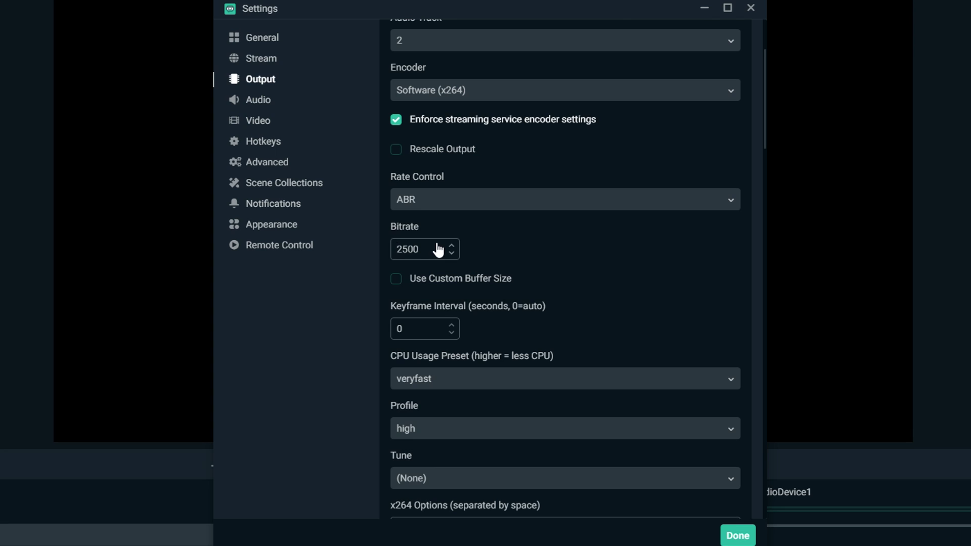
{"action": "scroll", "coordinate": [501, 313], "scroll_direction": "down", "scroll_amount": 3}
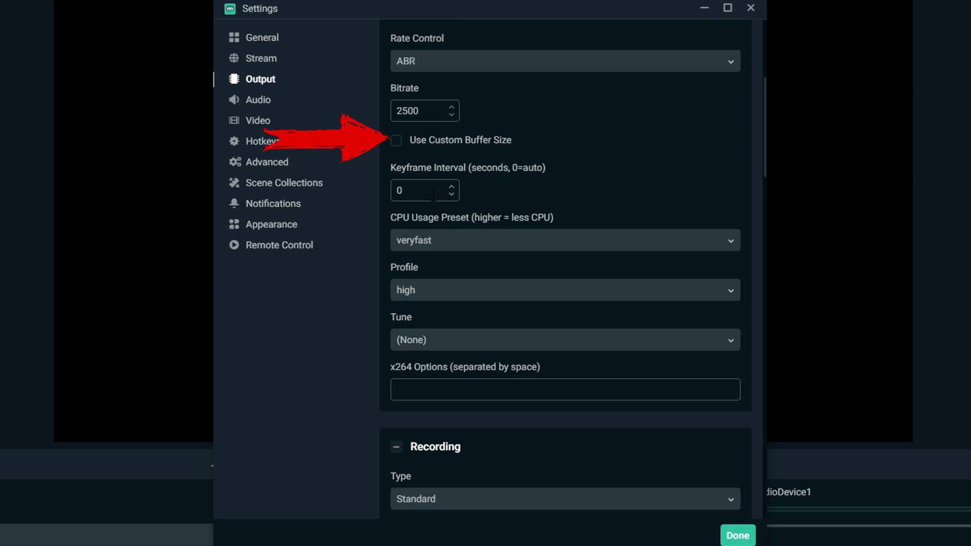
{"action": "left_click", "coordinate": [487, 243]}
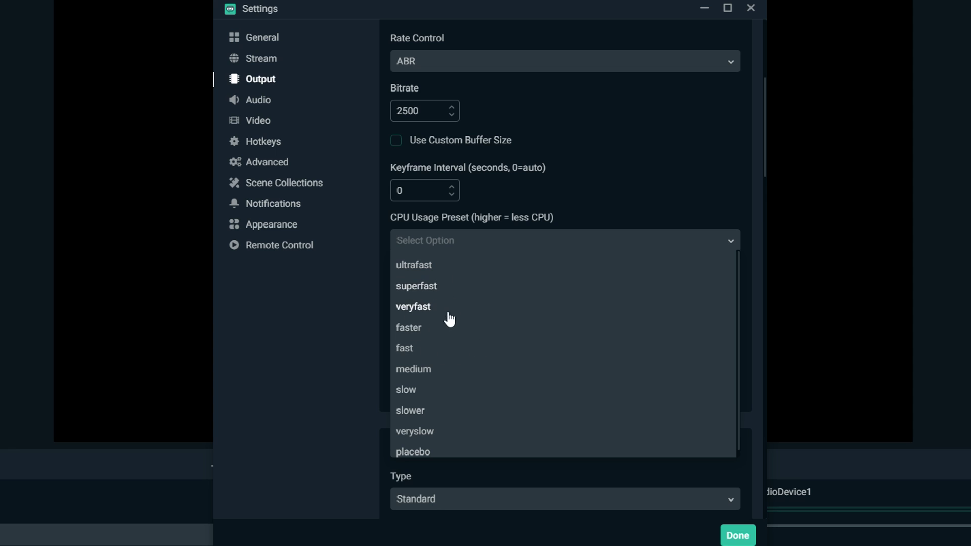
Step: Set the CPU usage preset to superfast, reconfirming the choice
{"action": "left_click", "coordinate": [461, 285]}
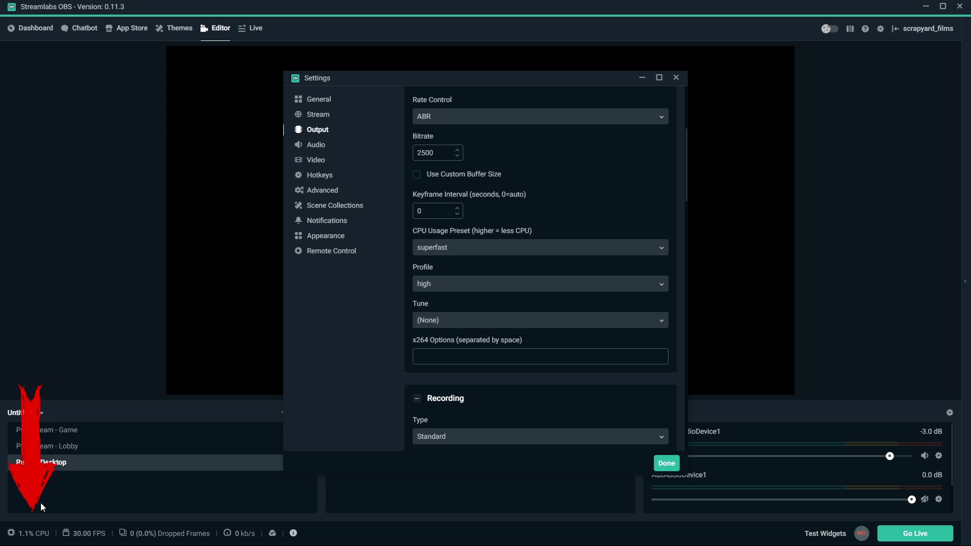
{"action": "left_click", "coordinate": [464, 251]}
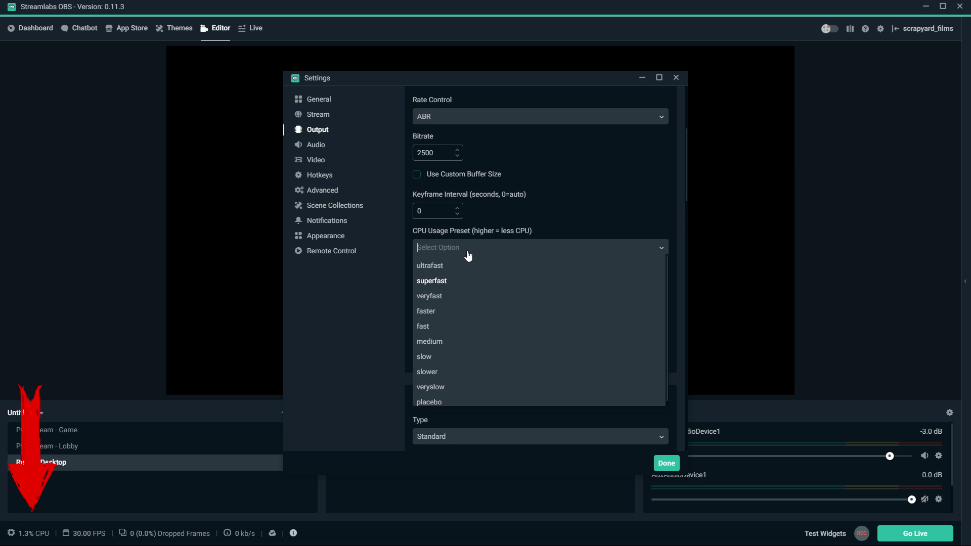
{"action": "left_click", "coordinate": [435, 284]}
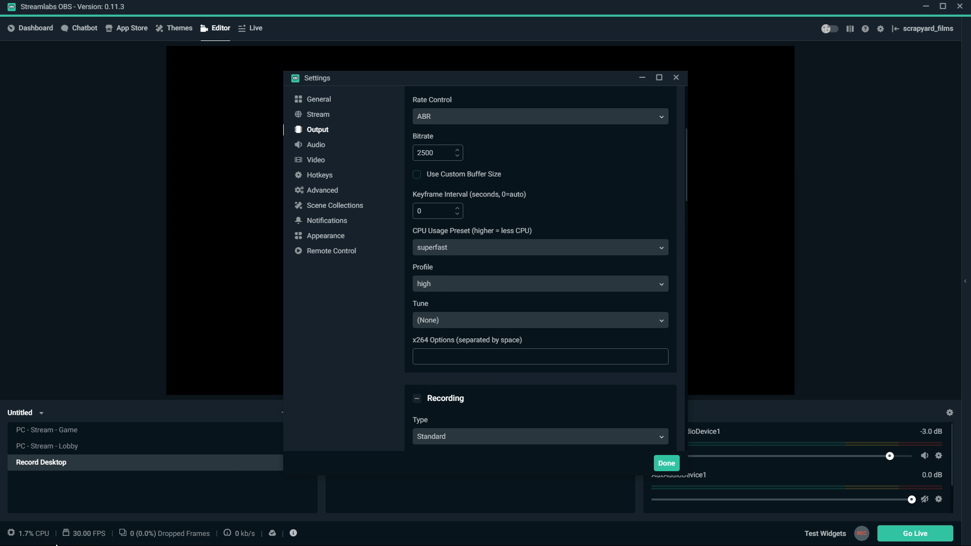
{"action": "left_click", "coordinate": [444, 253]}
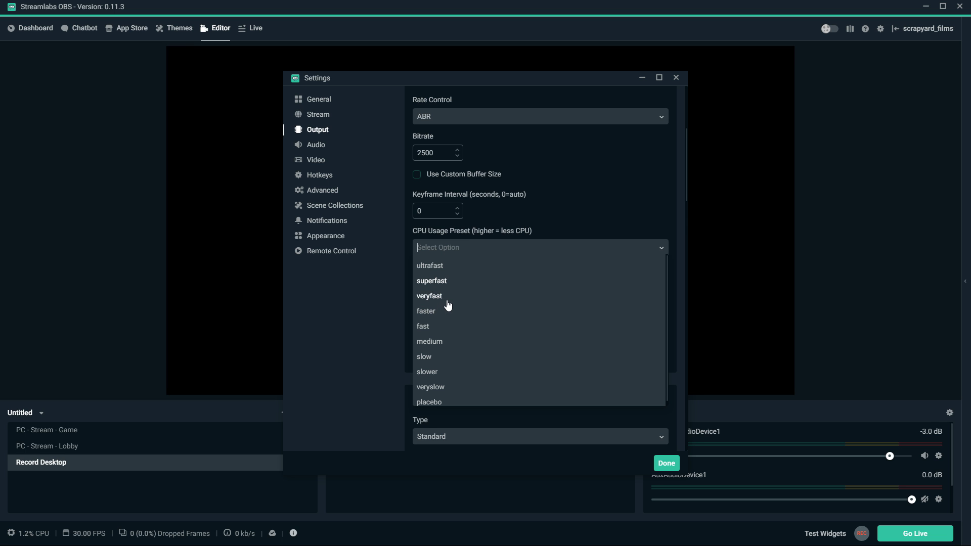
{"action": "left_click", "coordinate": [446, 281]}
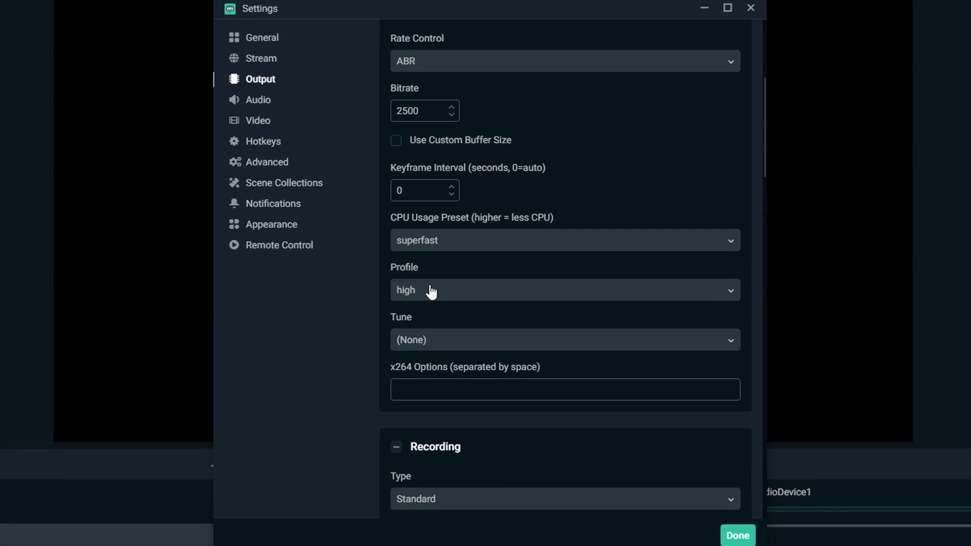
{"action": "left_click", "coordinate": [438, 292]}
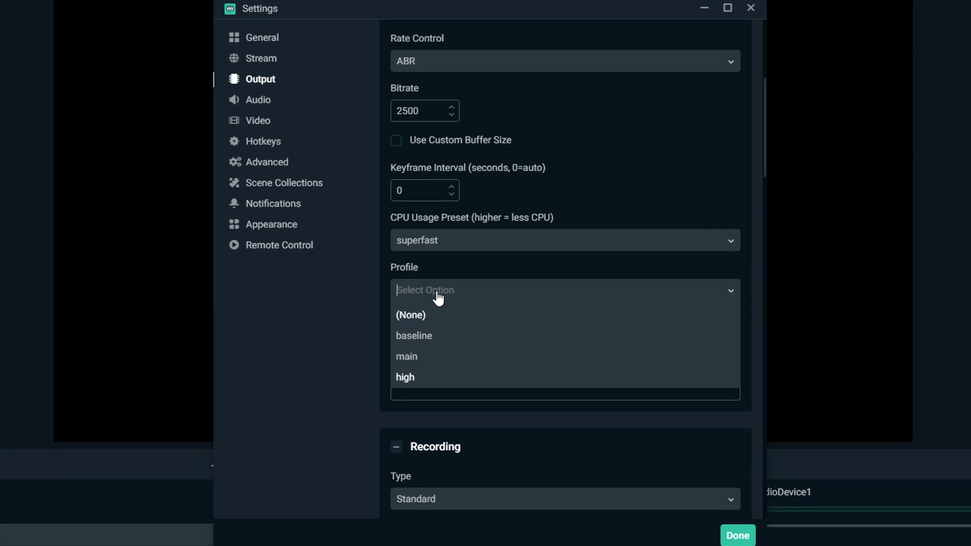
Step: Choose high as the encoder profile and leave the tune at (None)
{"action": "left_click", "coordinate": [432, 380]}
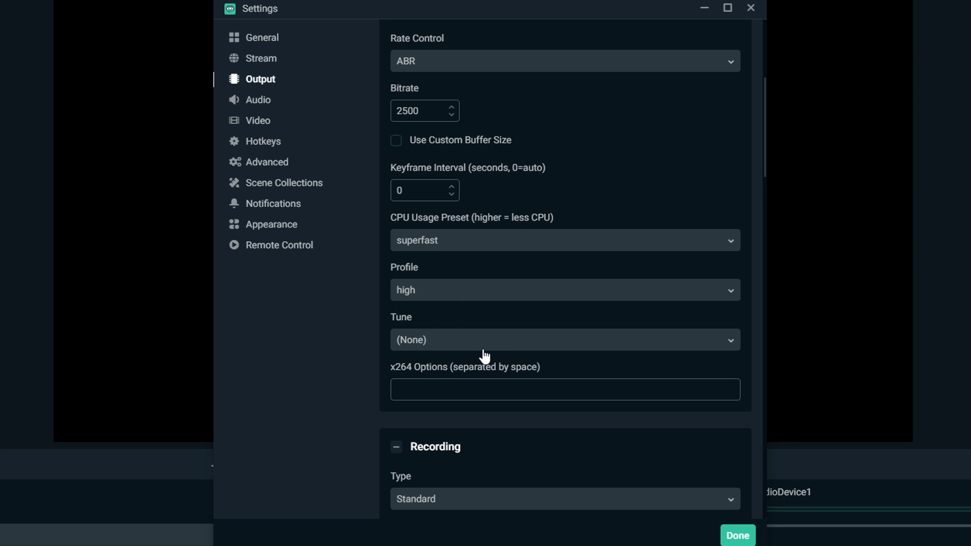
{"action": "left_click", "coordinate": [469, 343]}
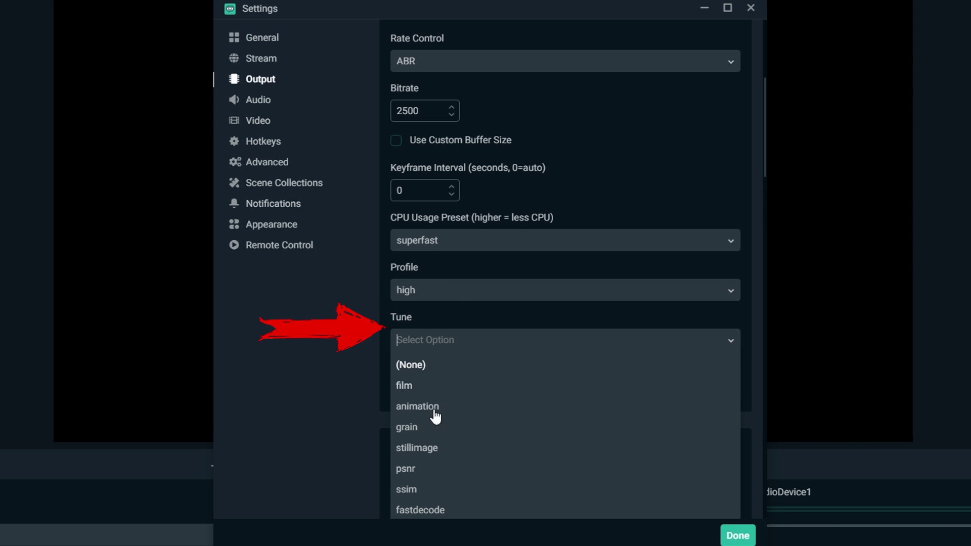
{"action": "left_click", "coordinate": [328, 329]}
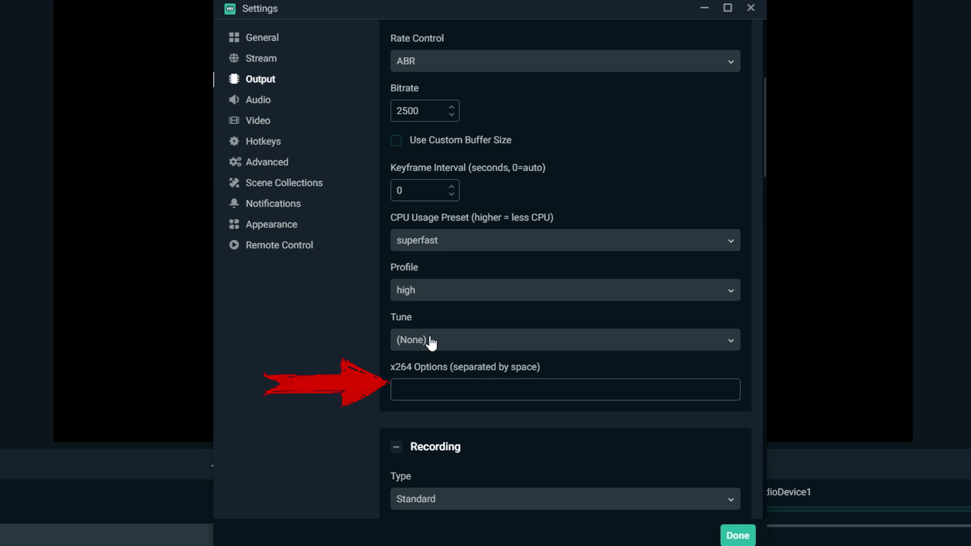
{"action": "scroll", "coordinate": [446, 344], "scroll_direction": "up", "scroll_amount": 4}
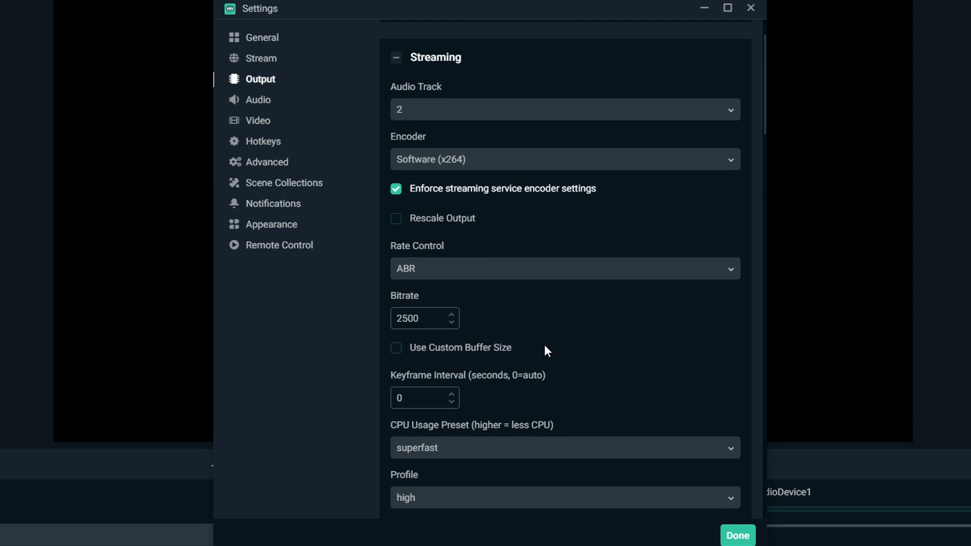
{"action": "scroll", "coordinate": [548, 350], "scroll_direction": "up", "scroll_amount": 1}
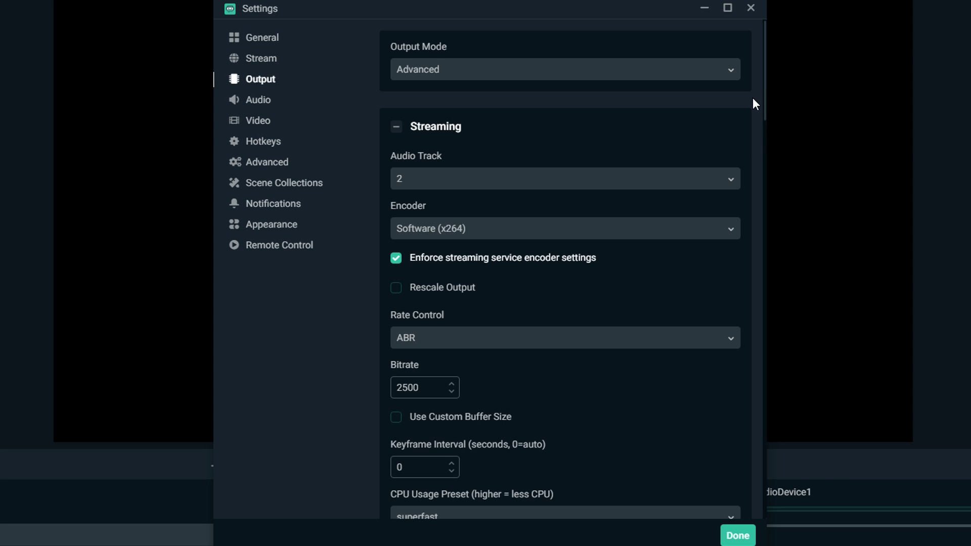